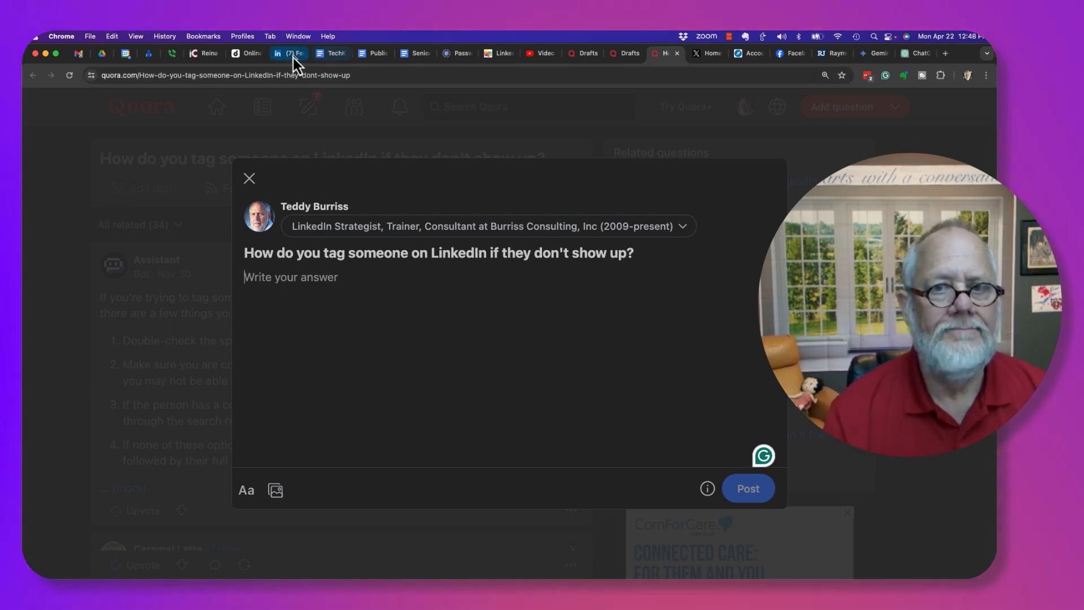
Start a new LinkedIn post opening with '#testing - Mentioning someone in a LinkedIn Post.'
click(291, 55)
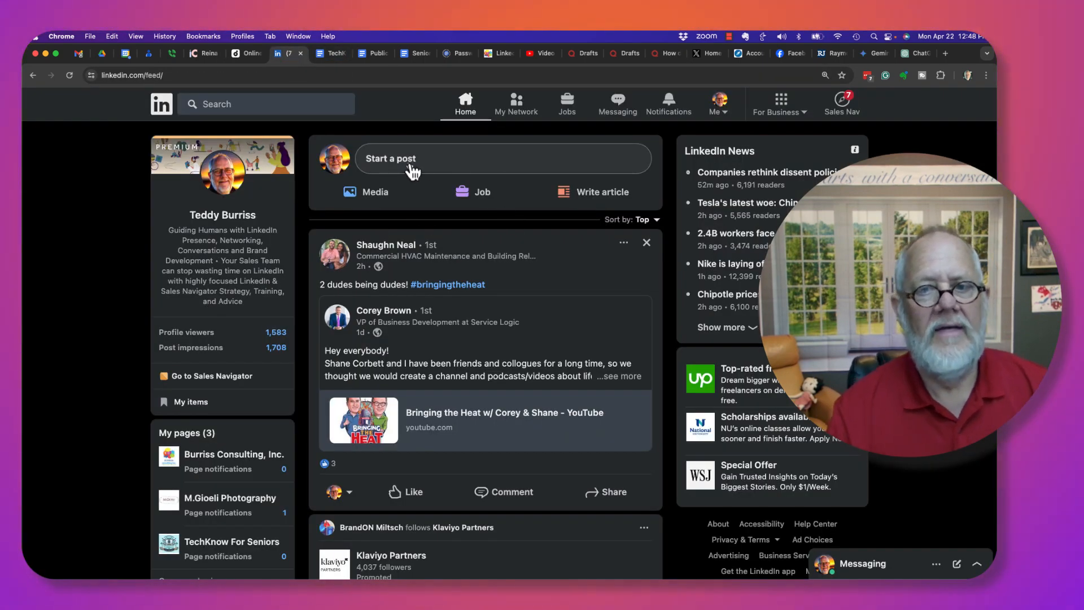
click(409, 163)
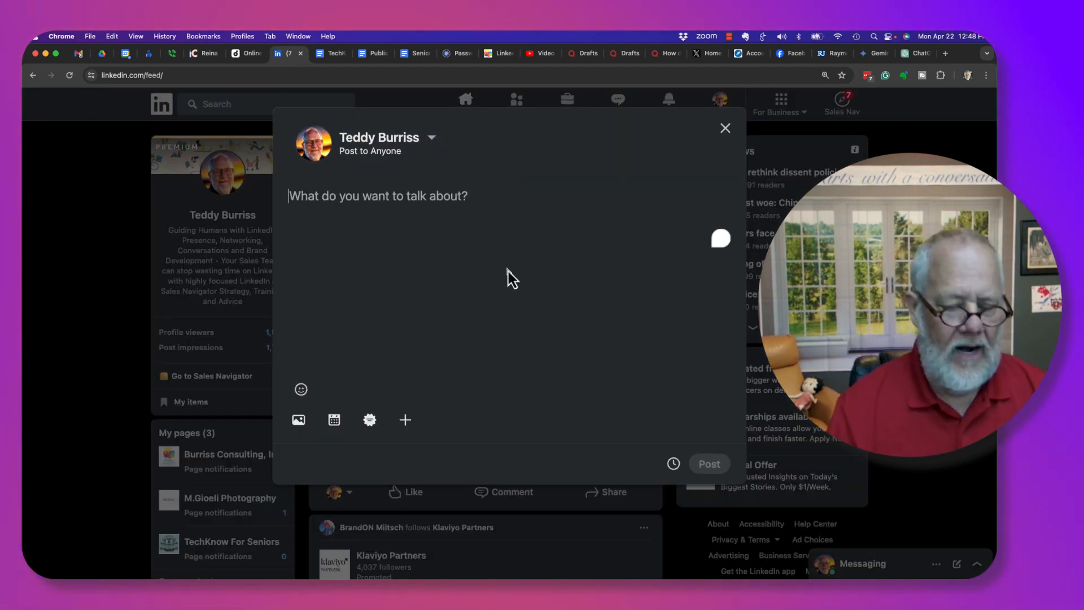
text(#testi)
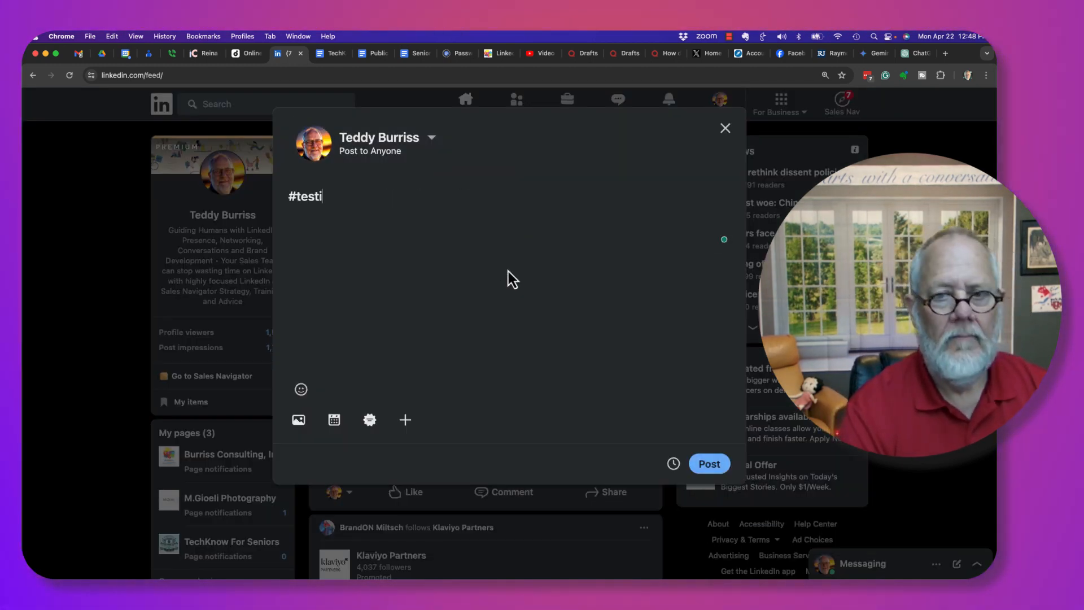
text(ng - Men)
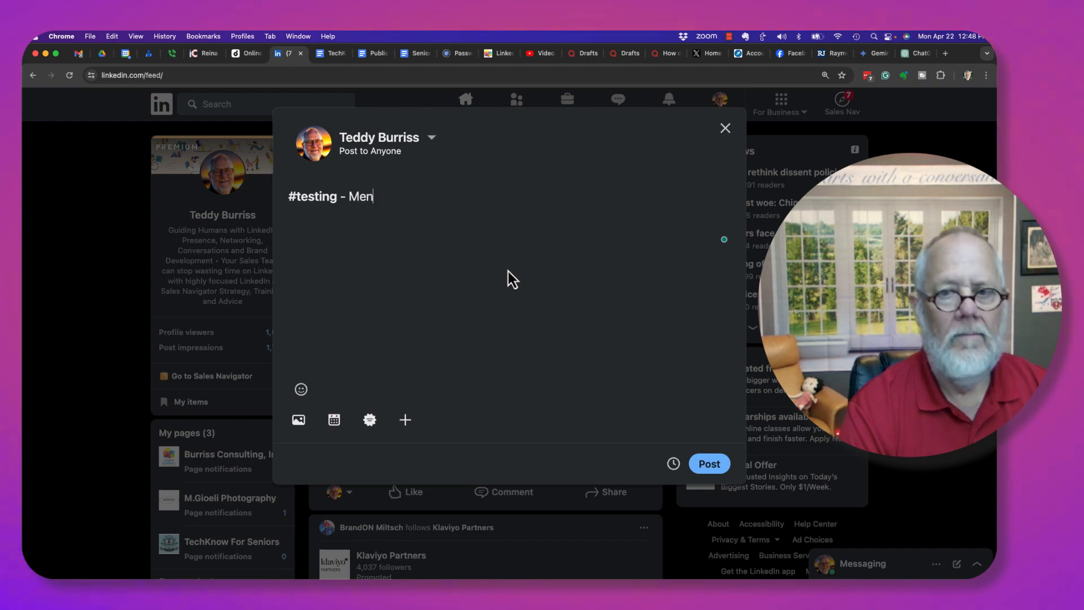
text(tioning someone in a ;l)
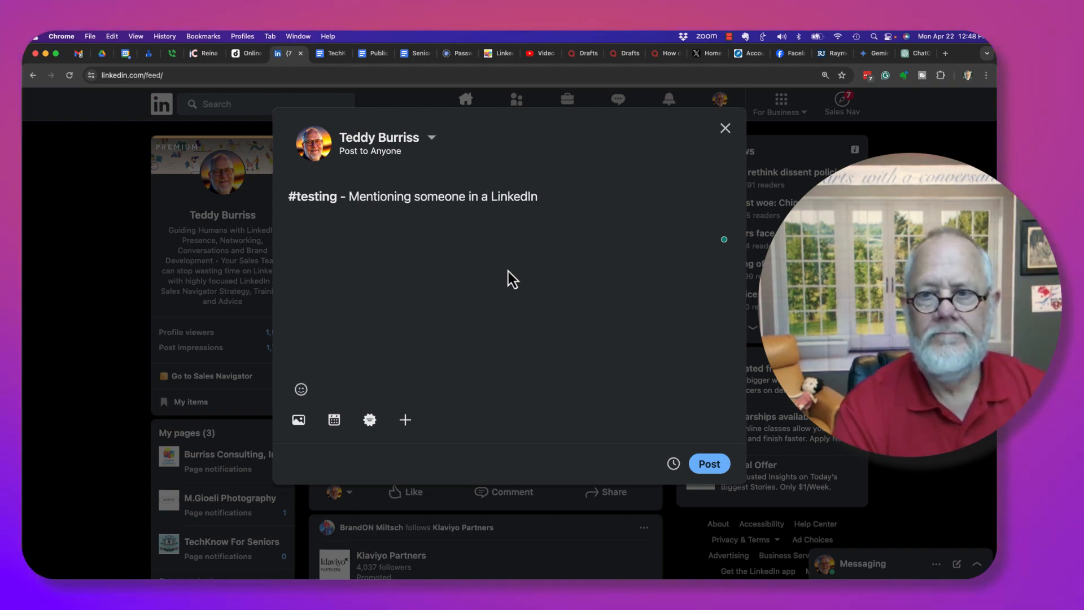
text( Post.)
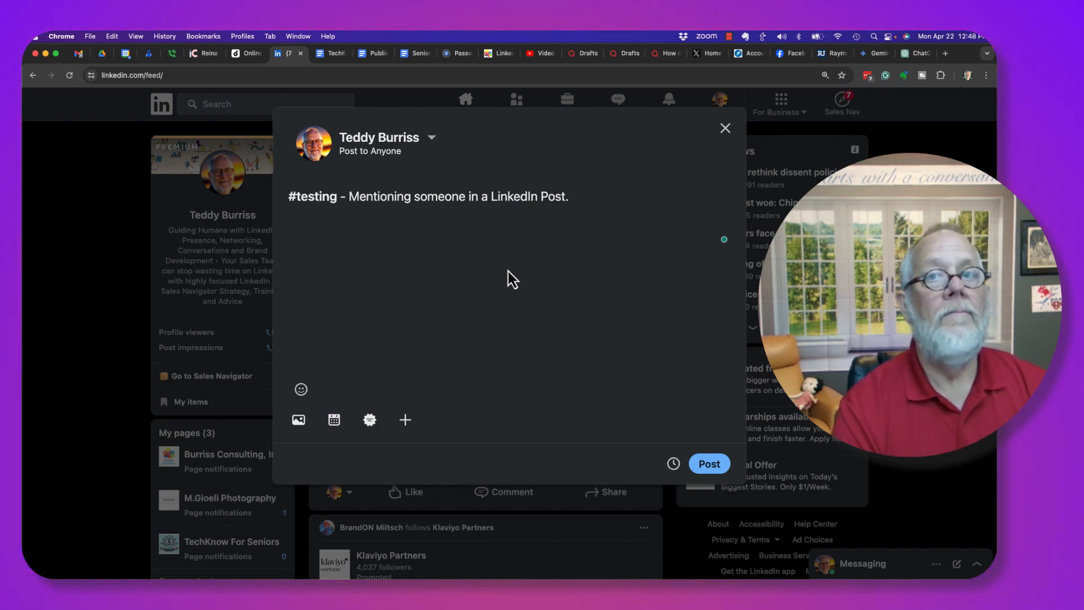
text(Let's metion)
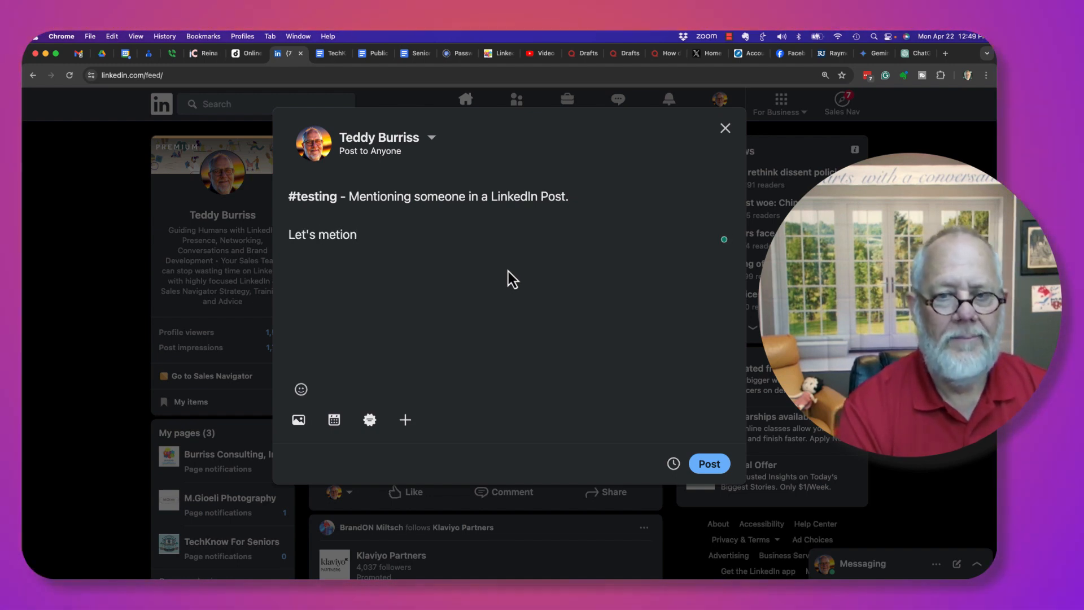
Add 'Let's mention a few people.' and tag the first-degree trainer connection
key(BackSpace)
key(BackSpace)
key(BackSpace)
key(BackSpace)
text(ntion )
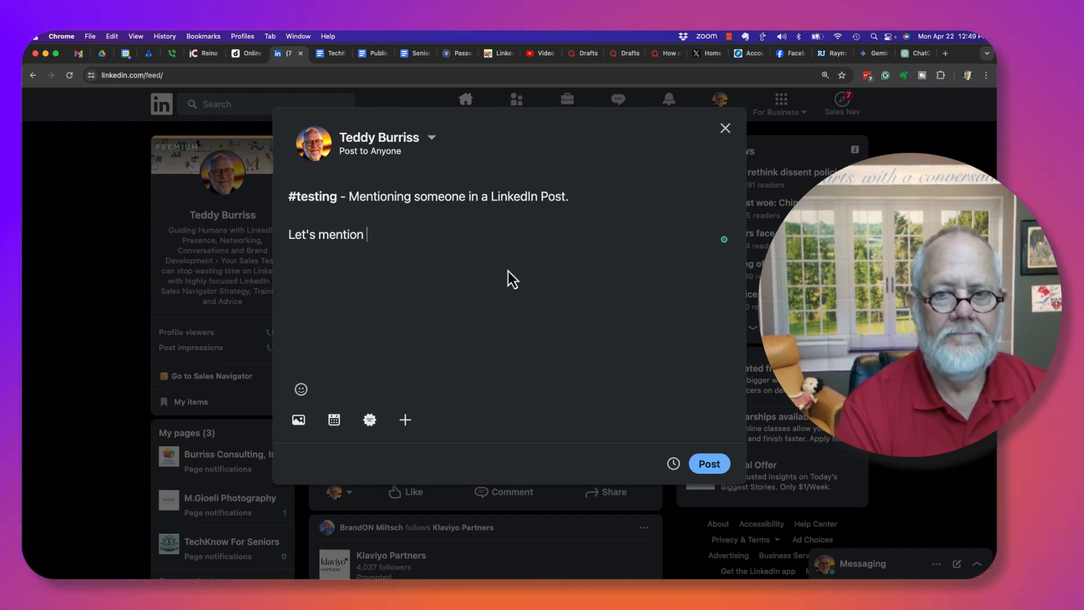
text(a few people.  )
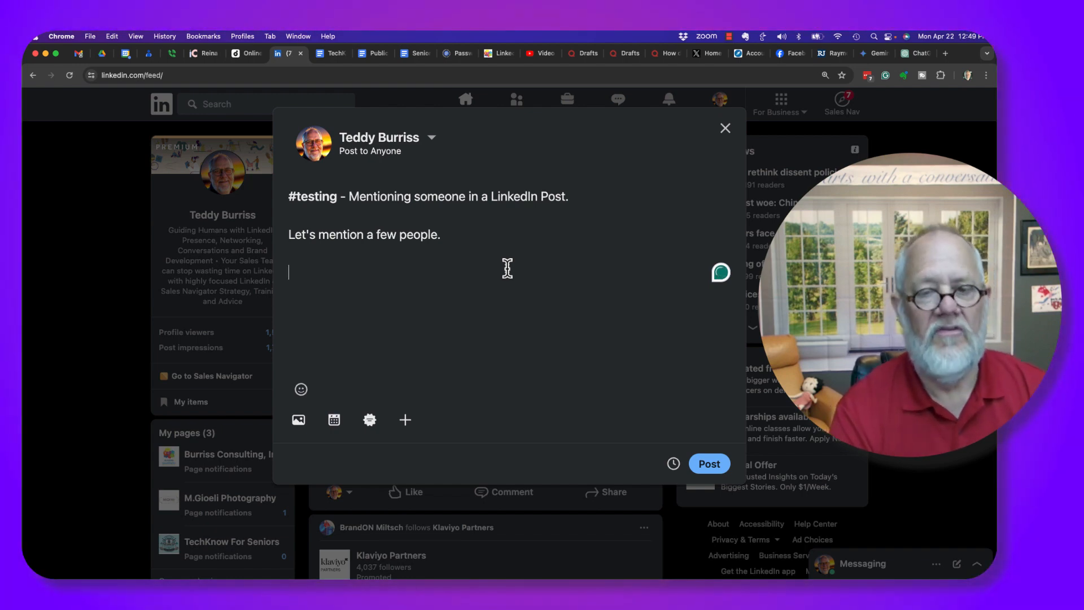
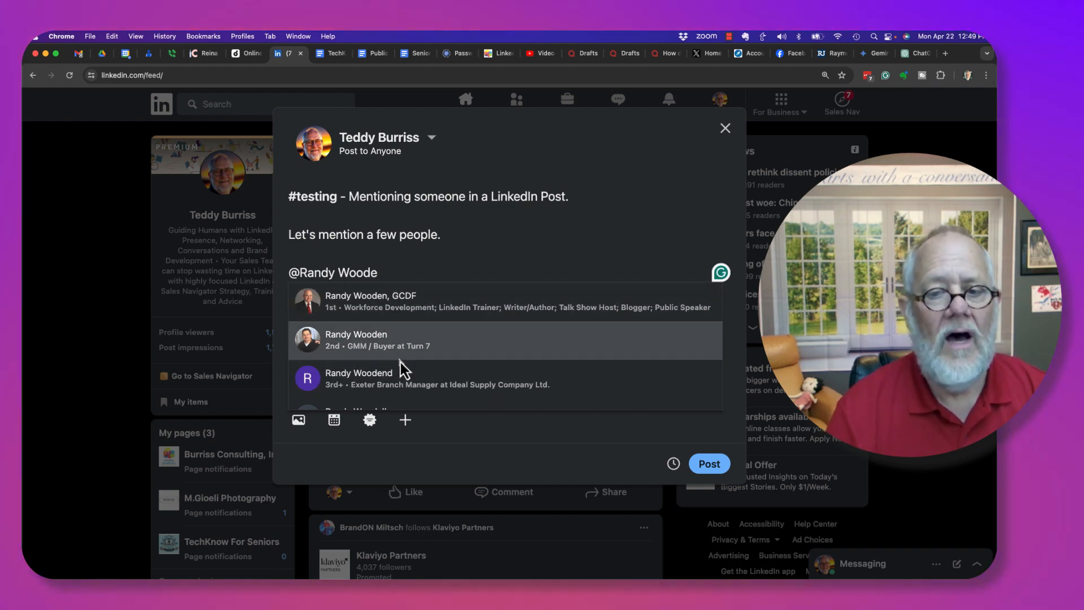
scroll(400, 364, down, 2)
scroll(401, 361, up, 2)
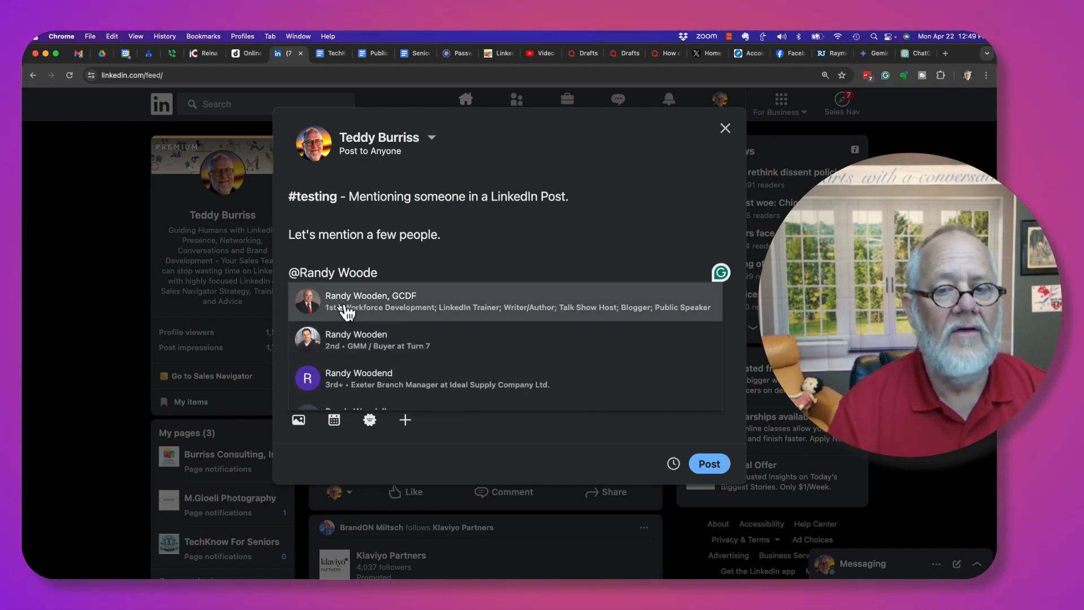
click(374, 310)
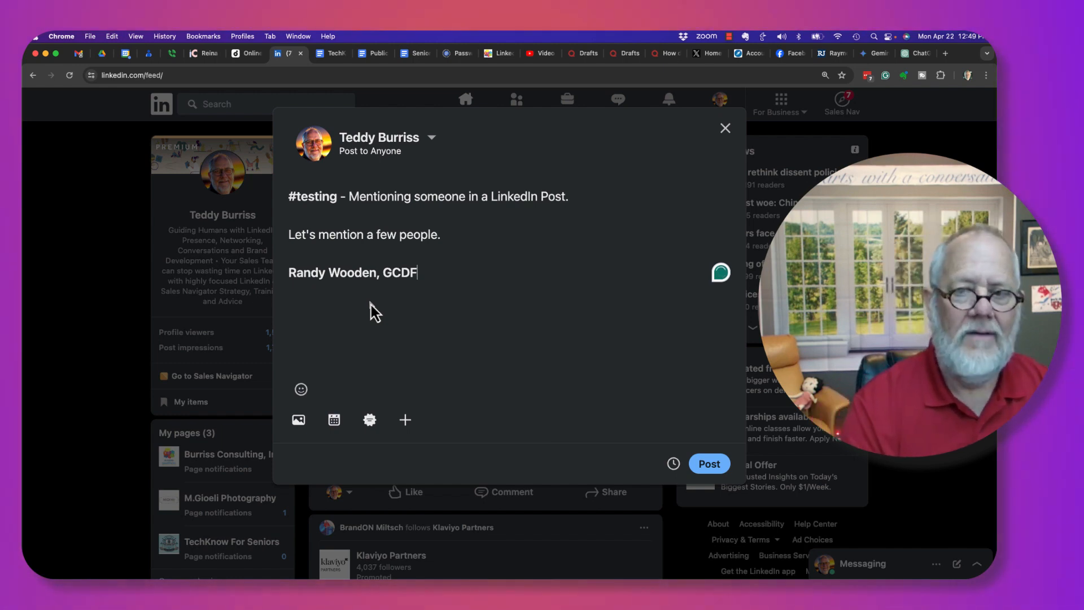
Trim that mention to the first name and follow it with 'is a buddy of mine.'
key(BackSpace)
key(BackSpace)
key(BackSpace)
key(BackSpace)
key(BackSpace)
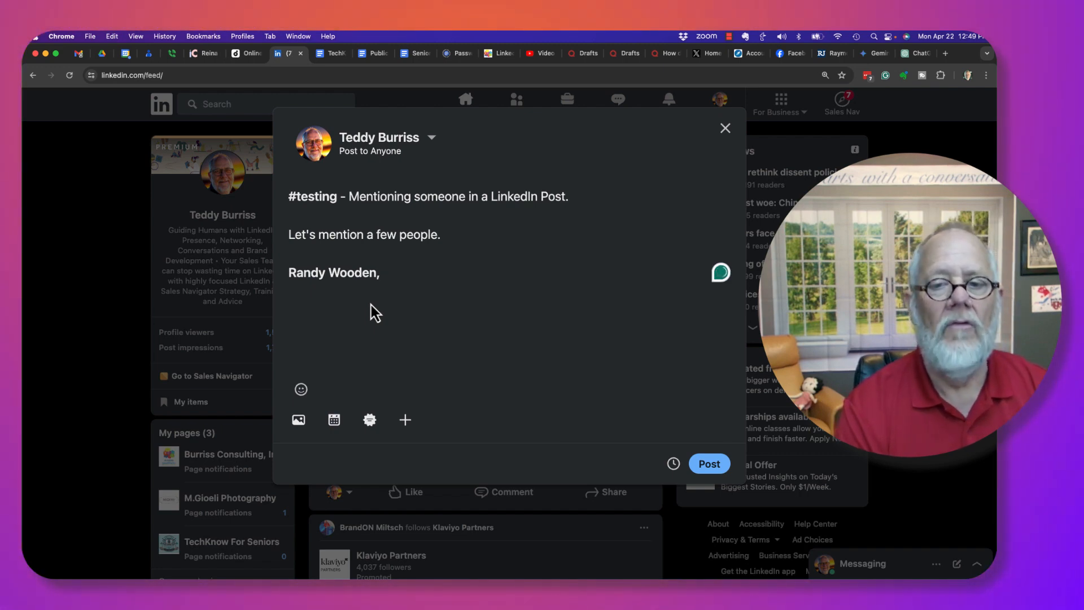
key(BackSpace)
key(BackSpace)
key(BackSpace)
key(BackSpace)
key(BackSpace)
key(BackSpace)
key(BackSpace)
key(BackSpace)
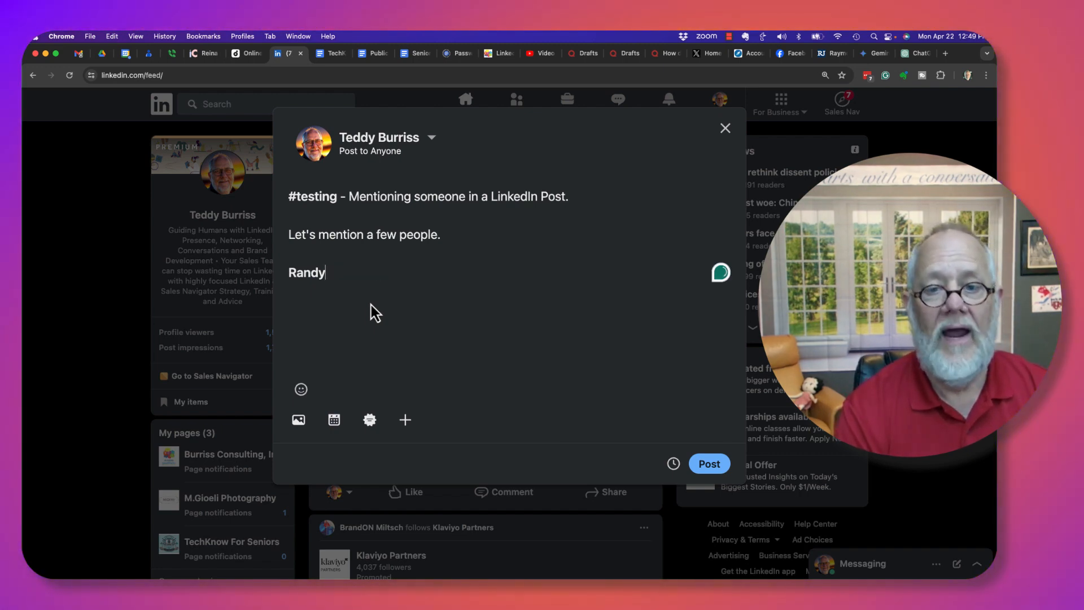
text(is a bddy)
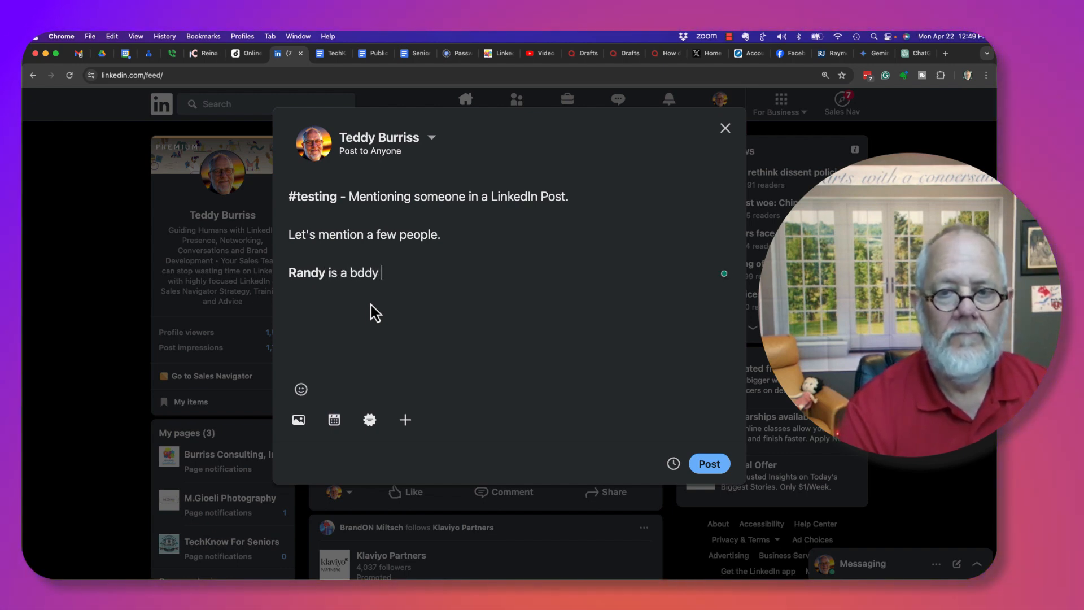
key(BackSpace)
key(BackSpace)
key(BackSpace)
text(uddy of )
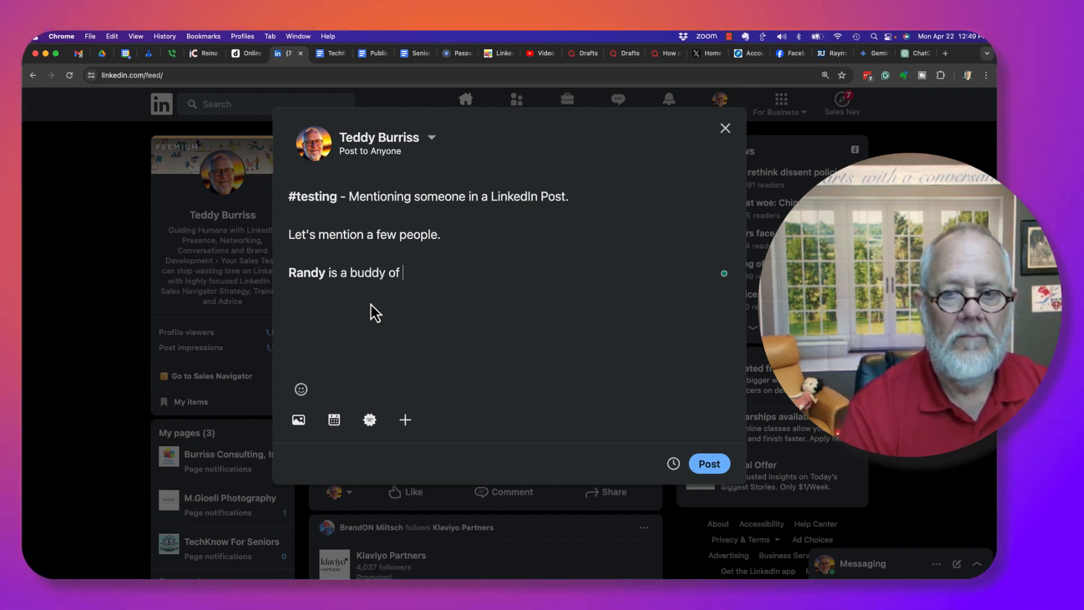
text(mine.)
key(Return)
key(Return)
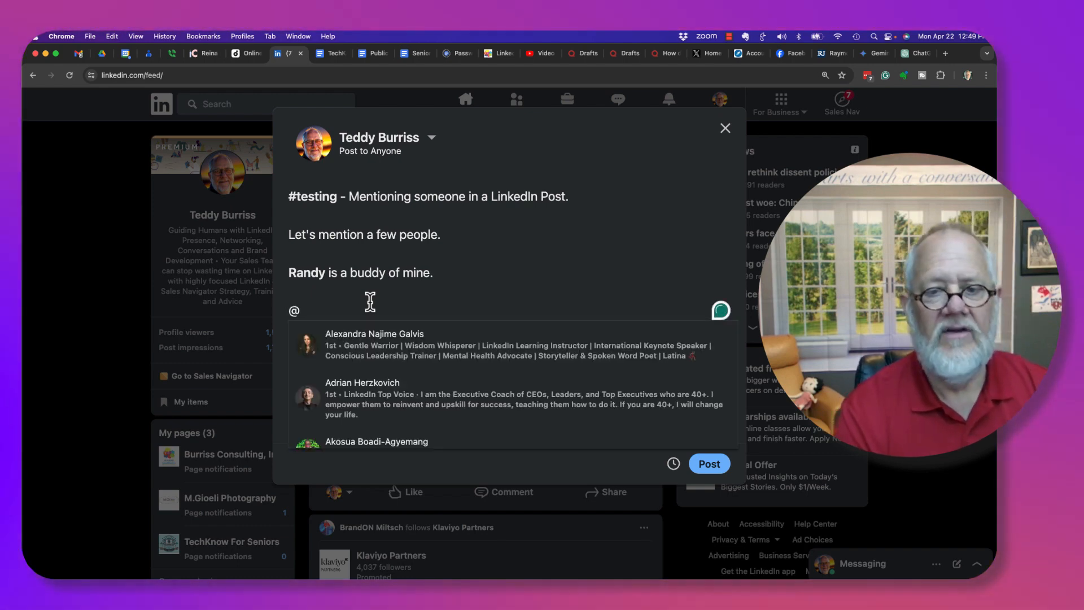
Tag the Lendlease graduate site engineer as the second mention
text(@)
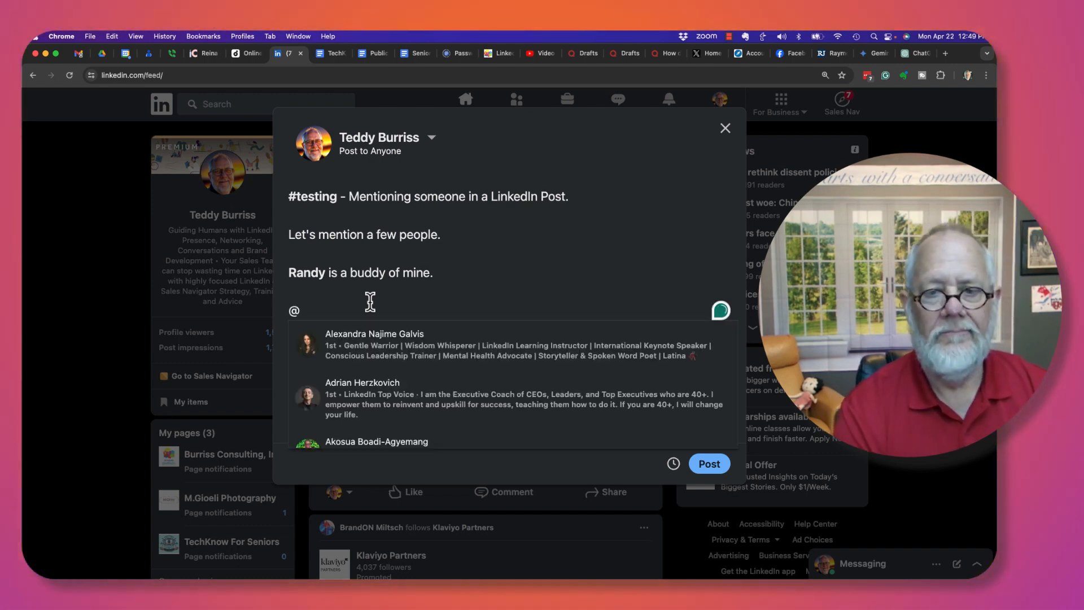
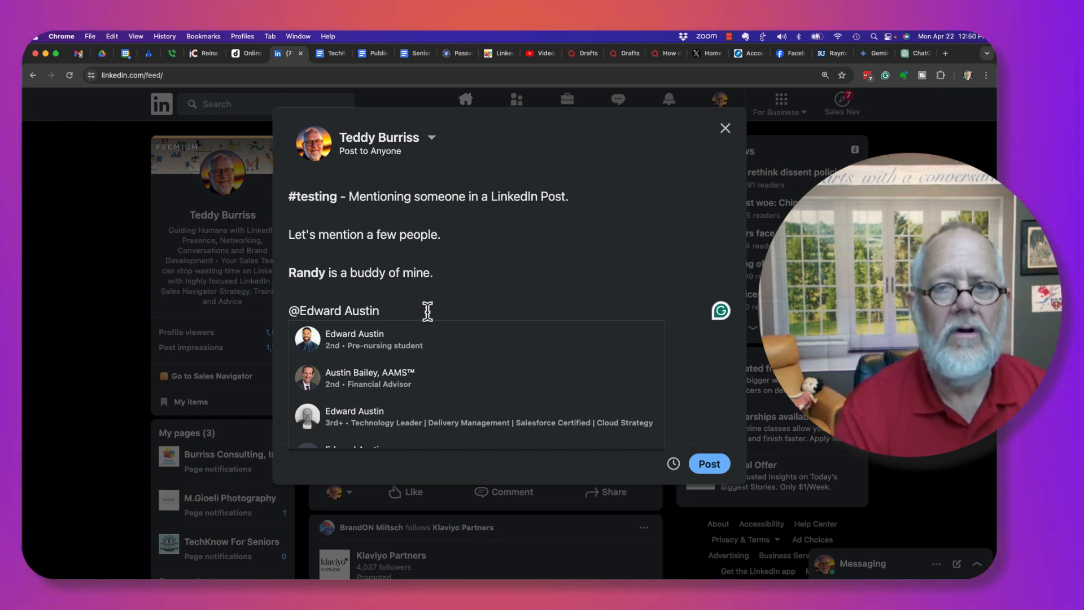
text(lendlease)
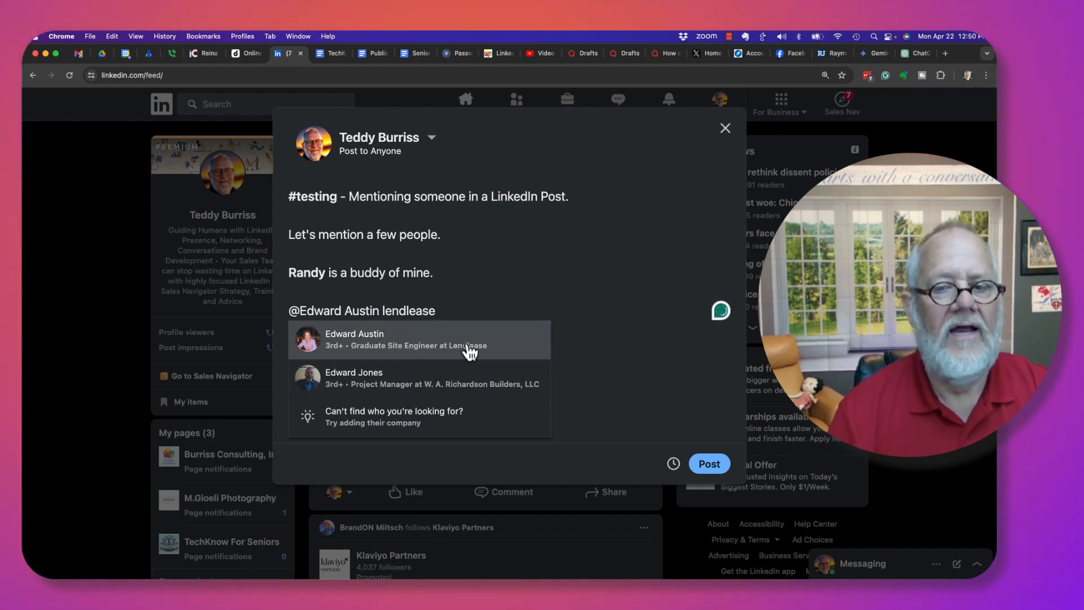
click(414, 347)
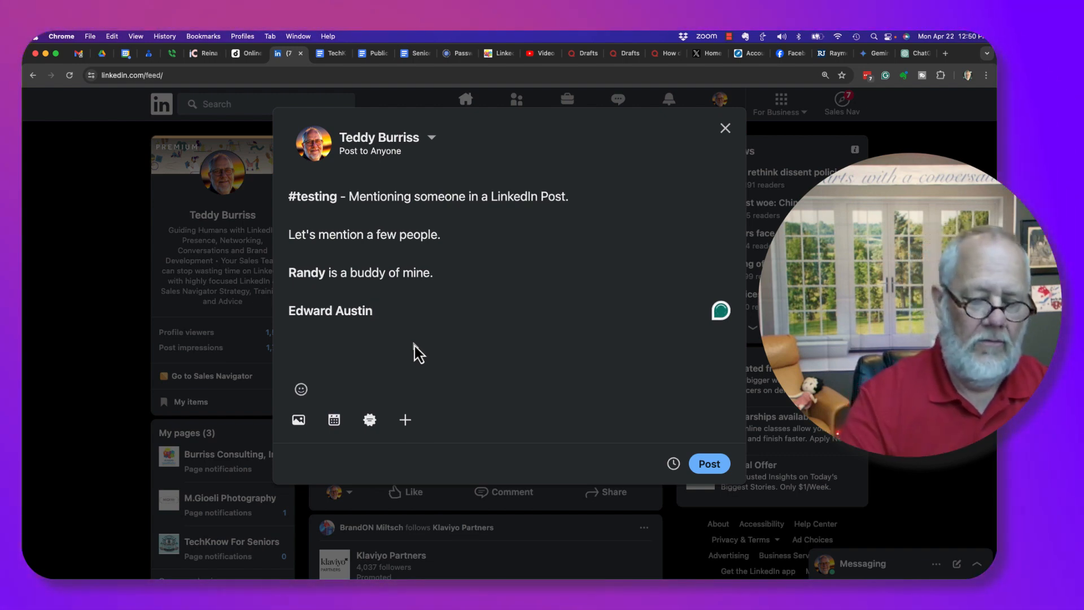
Shorten the second mention to the first name, add 'works for lendlease', and begin another mention
key(BackSpace)
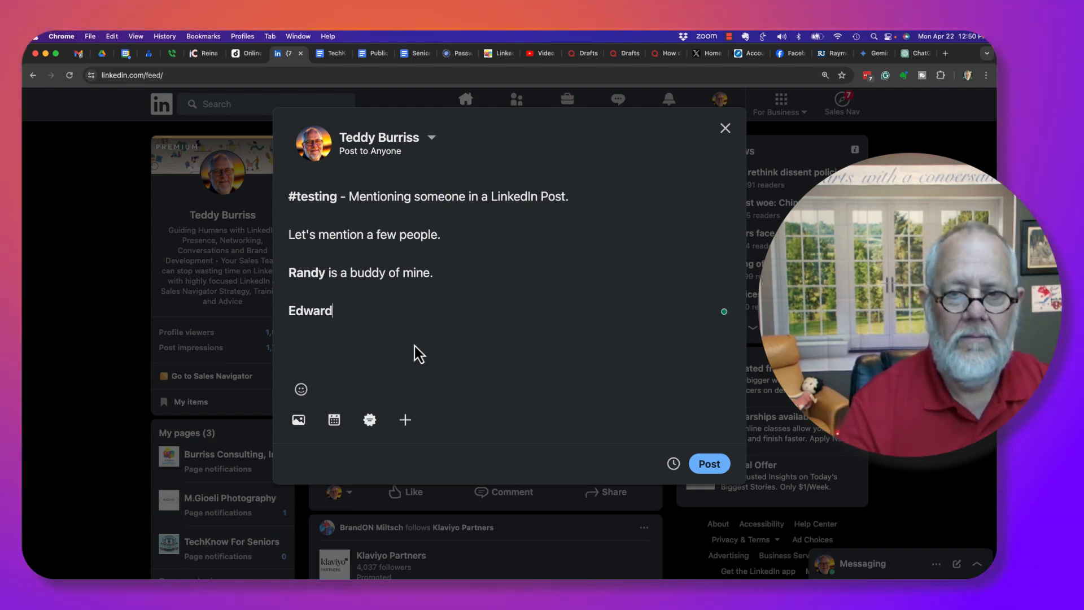
text(w)
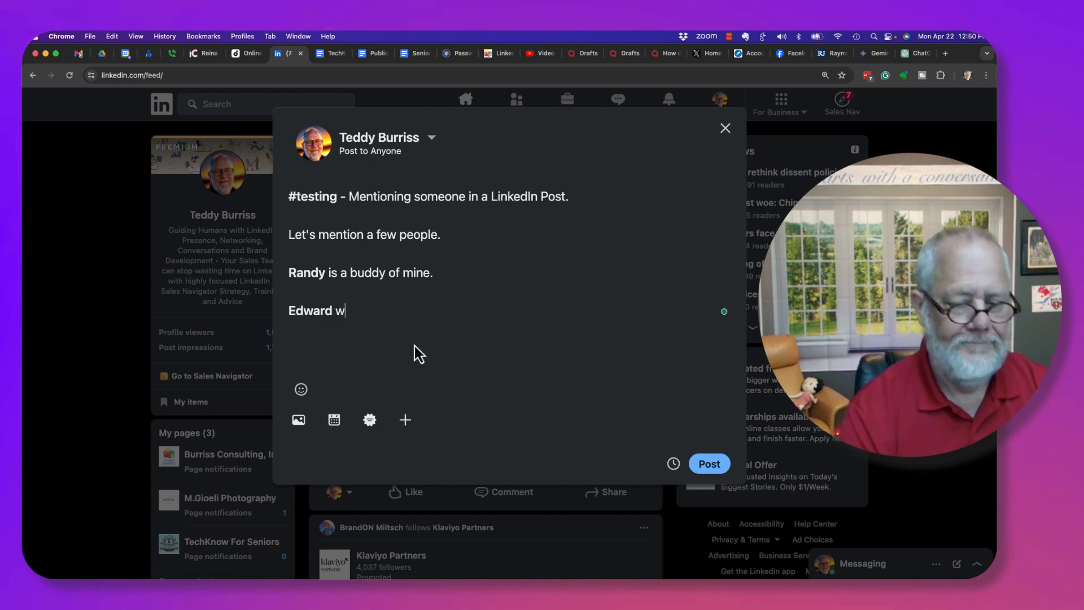
text(orks for lendle)
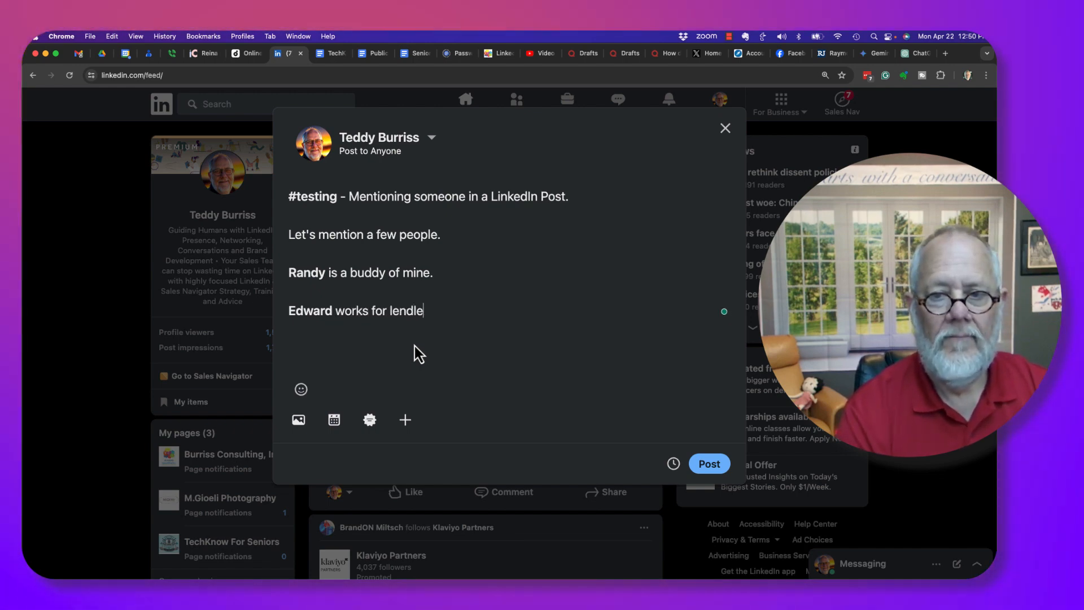
text(ase)
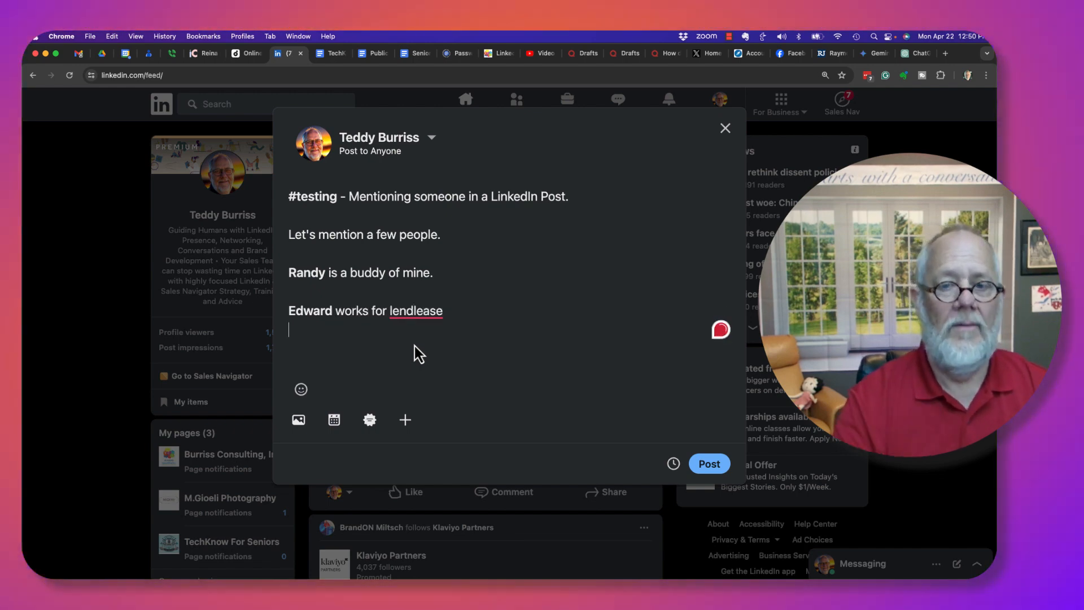
key(Return)
text(@)
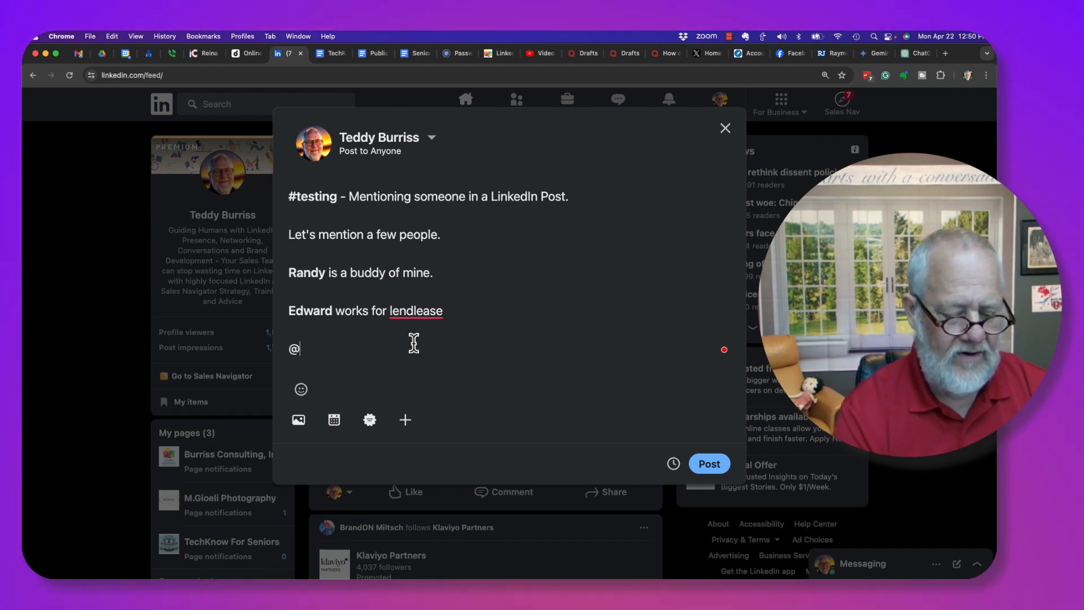
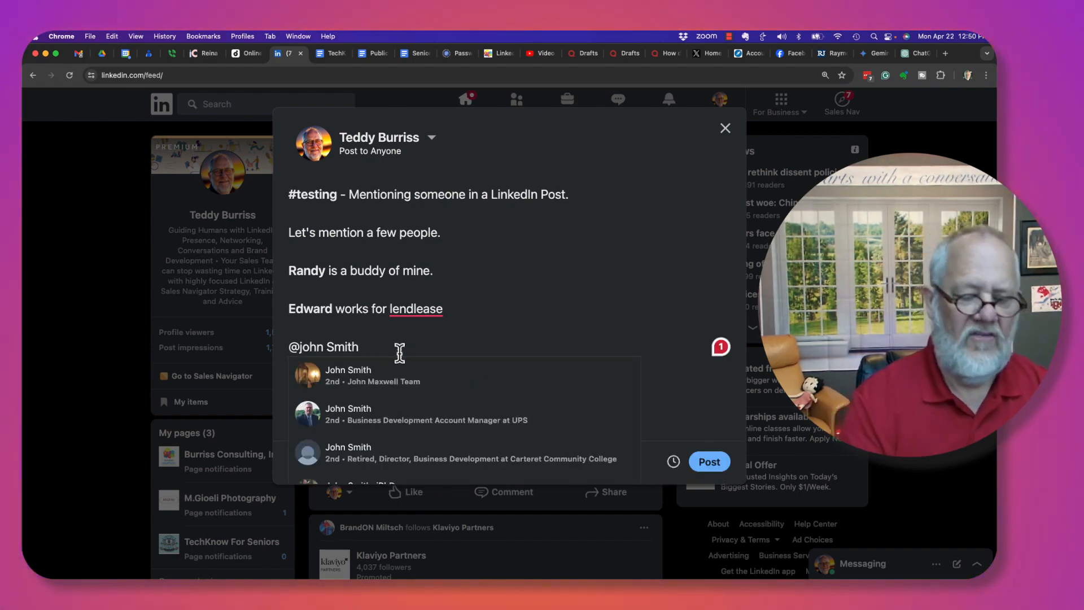
text( Js)
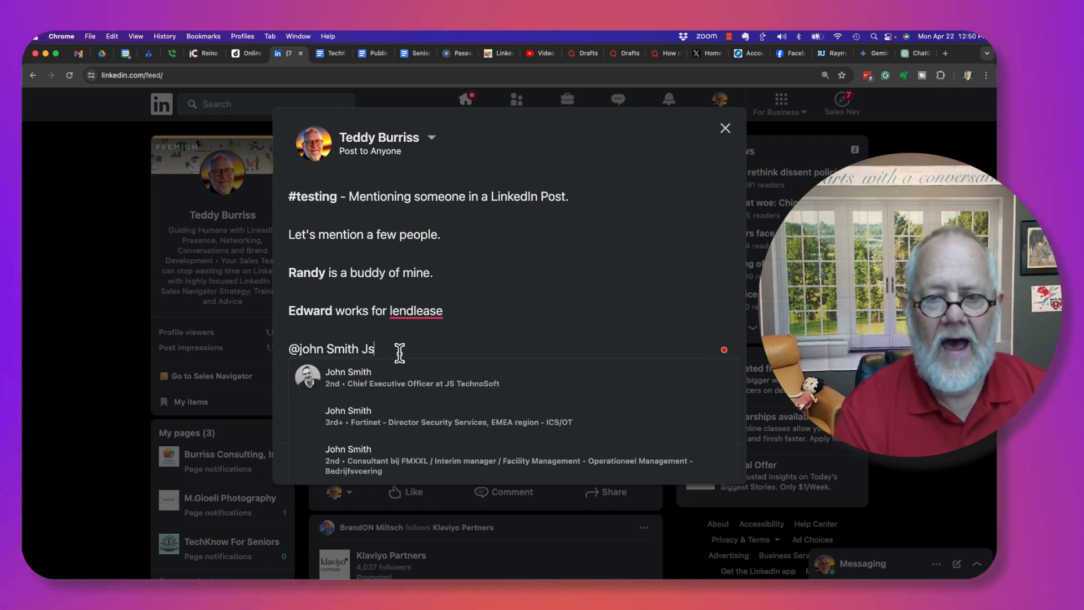
text(Tech)
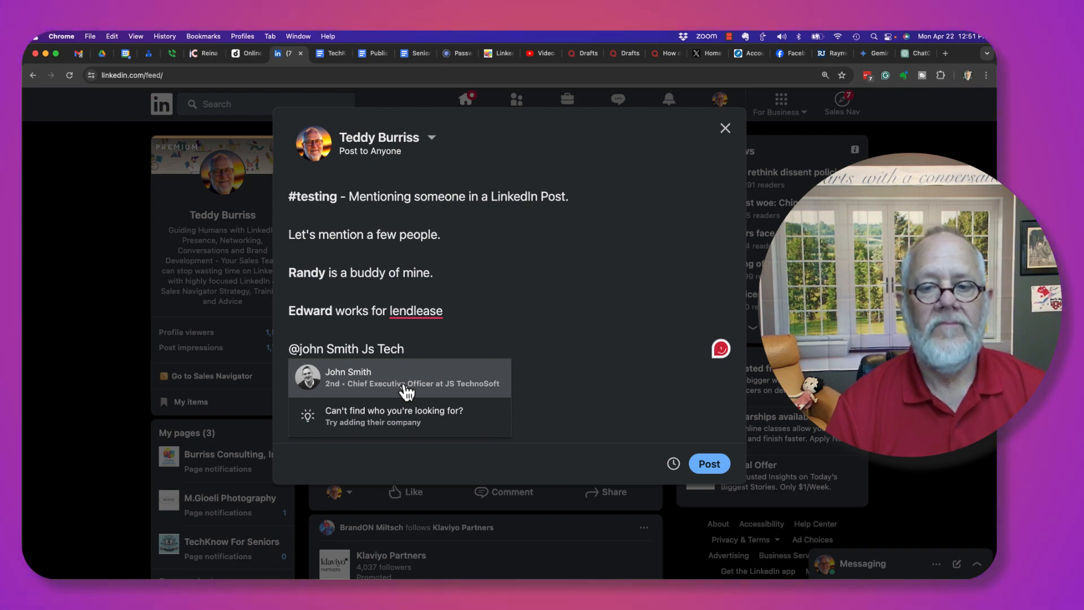
Tag the JS TechnoSoft chief executive, then a Coldwell Banker agent on its own line
click(404, 386)
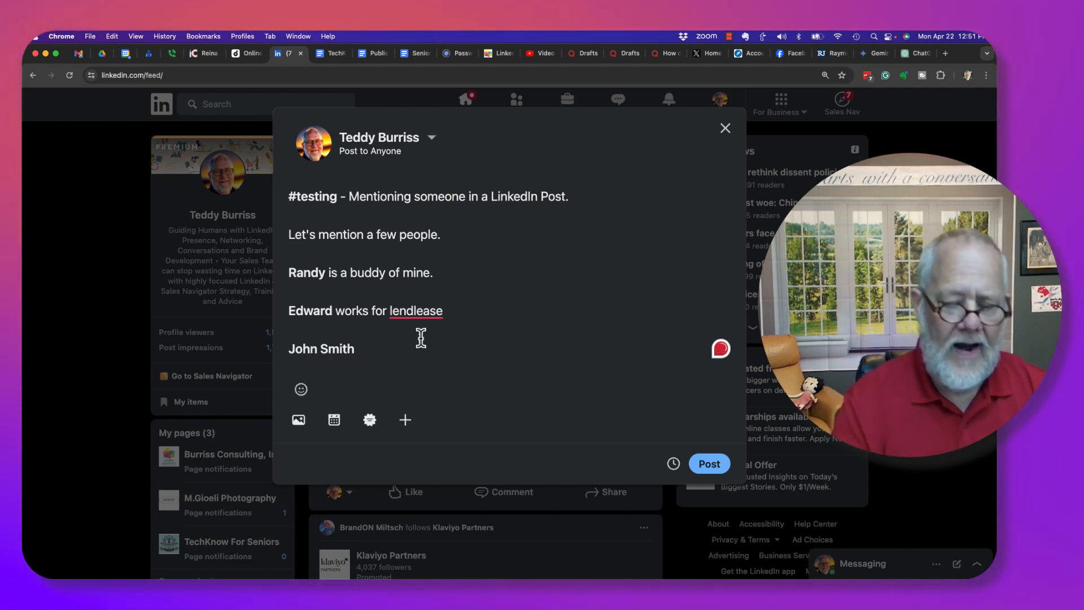
key(Return)
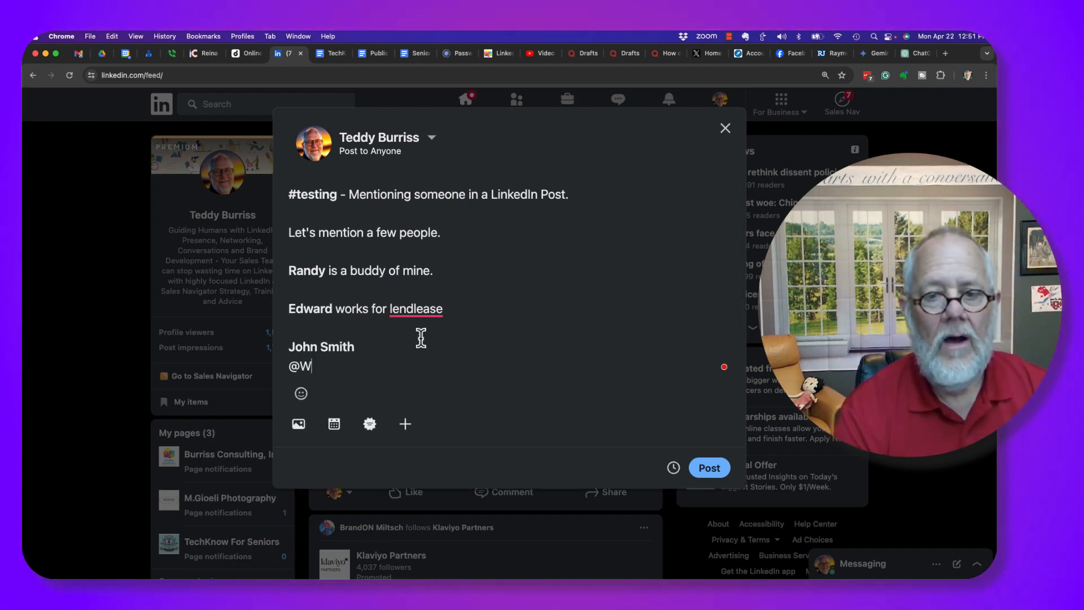
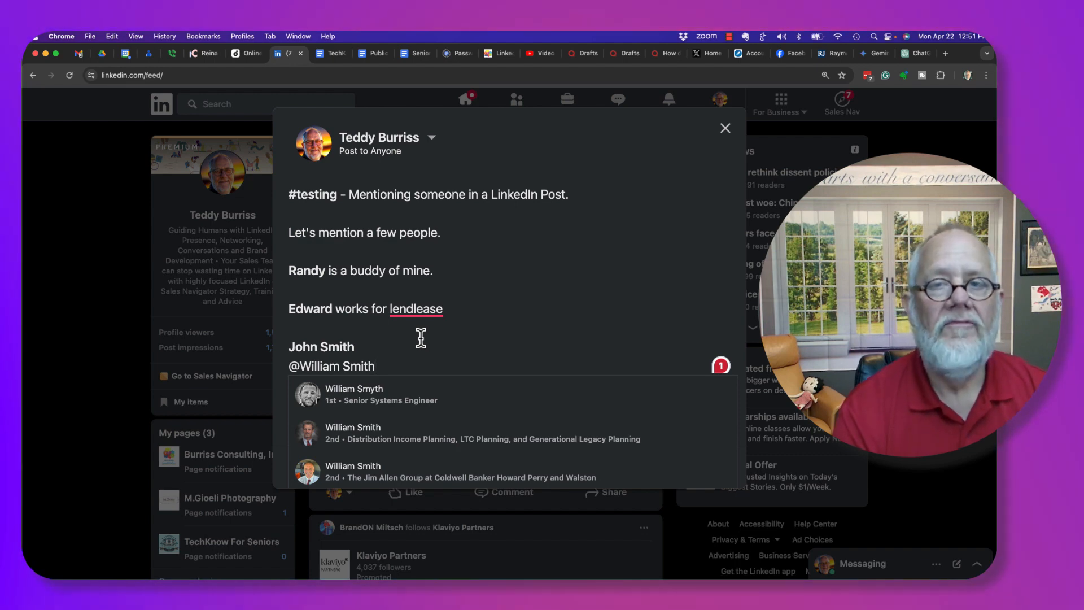
text(Cold)
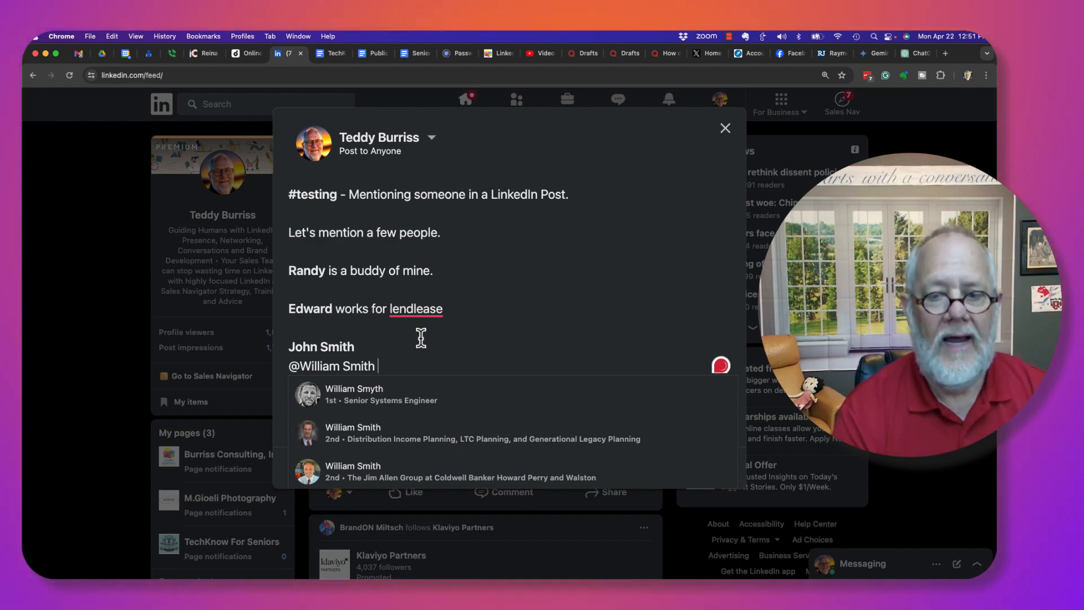
text(well)
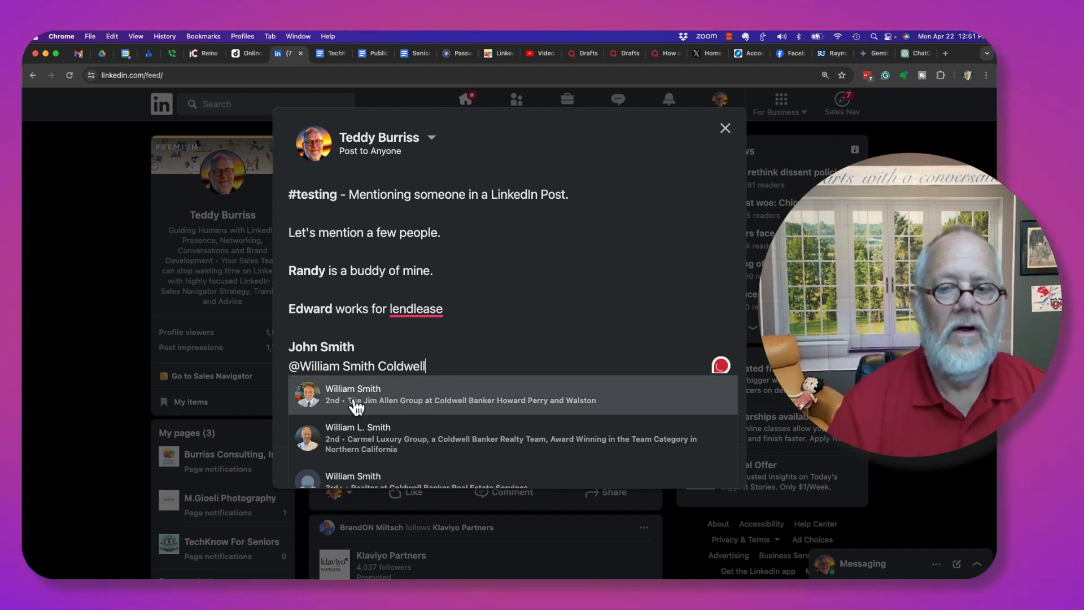
click(334, 403)
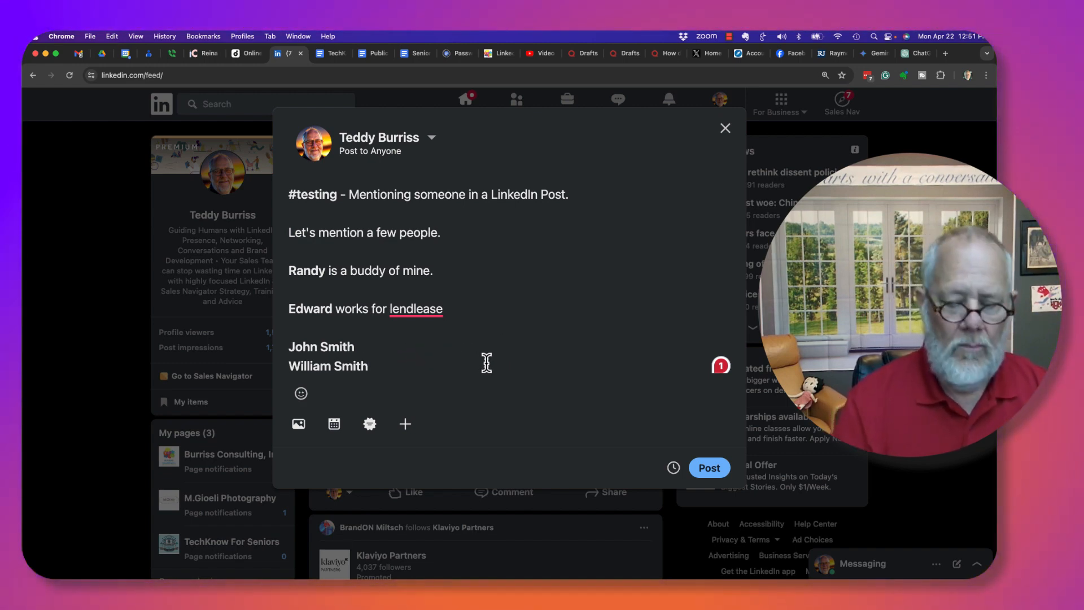
key(Return)
key(Return)
Search a new mention pairing the person's name with 'North Carolina', then select the location words
text(@)
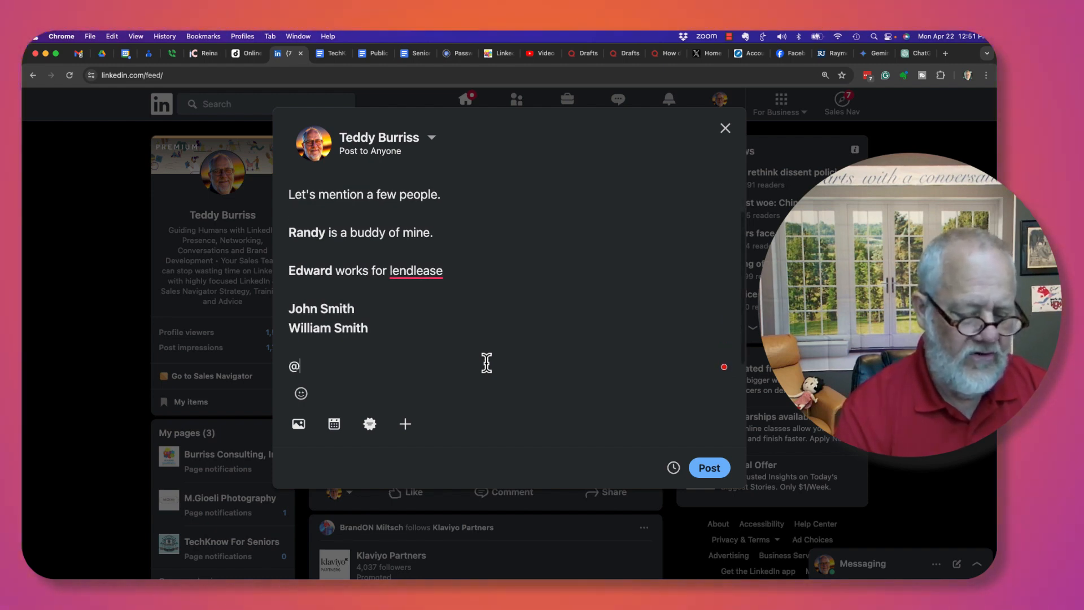
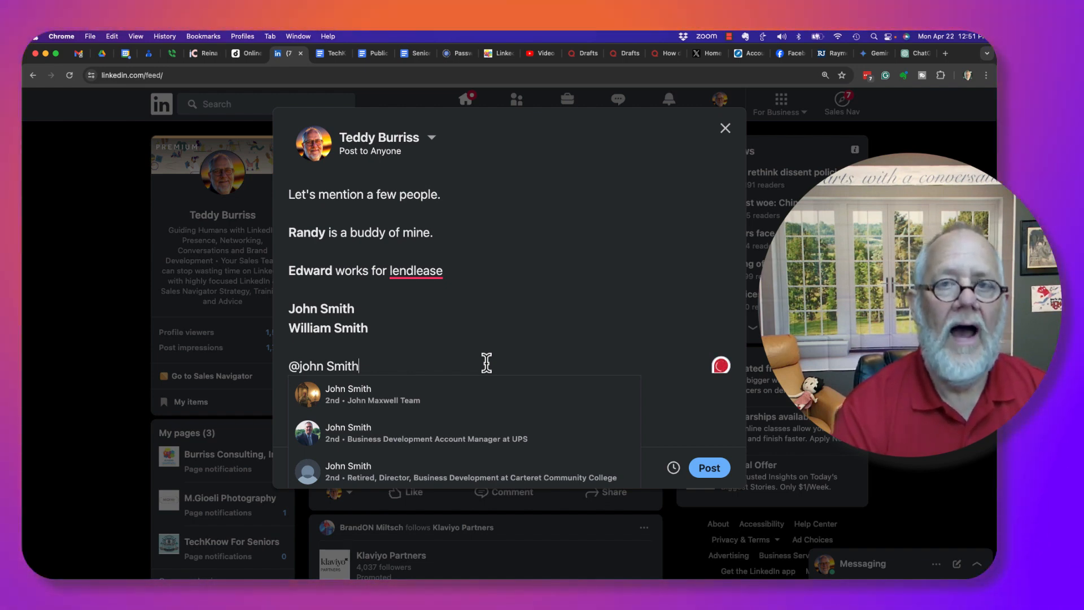
text(N)
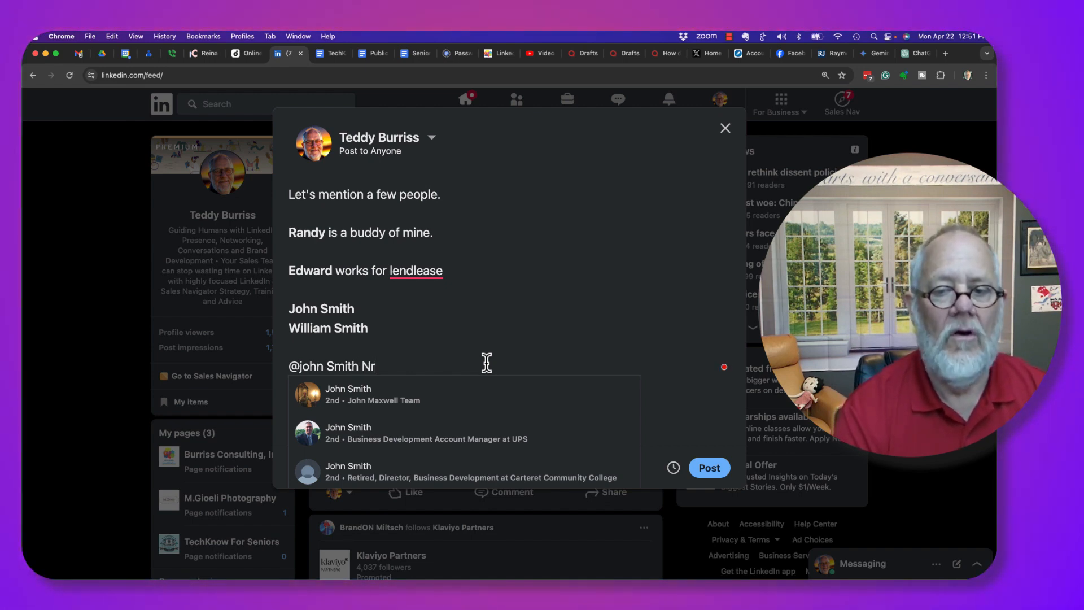
text(orth Carolina)
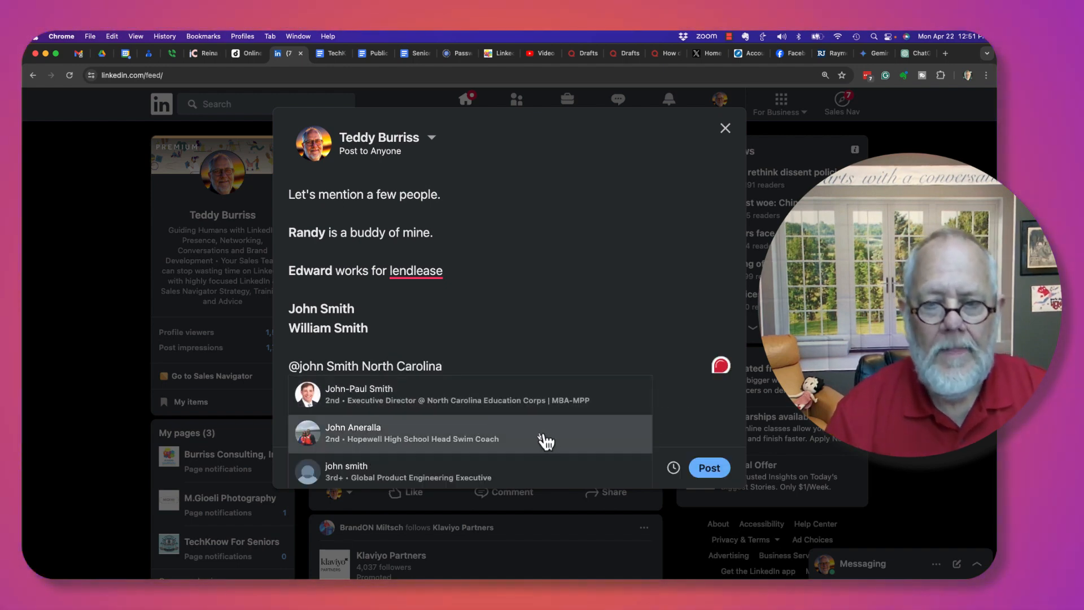
scroll(550, 441, down, 1)
scroll(550, 441, down, 1)
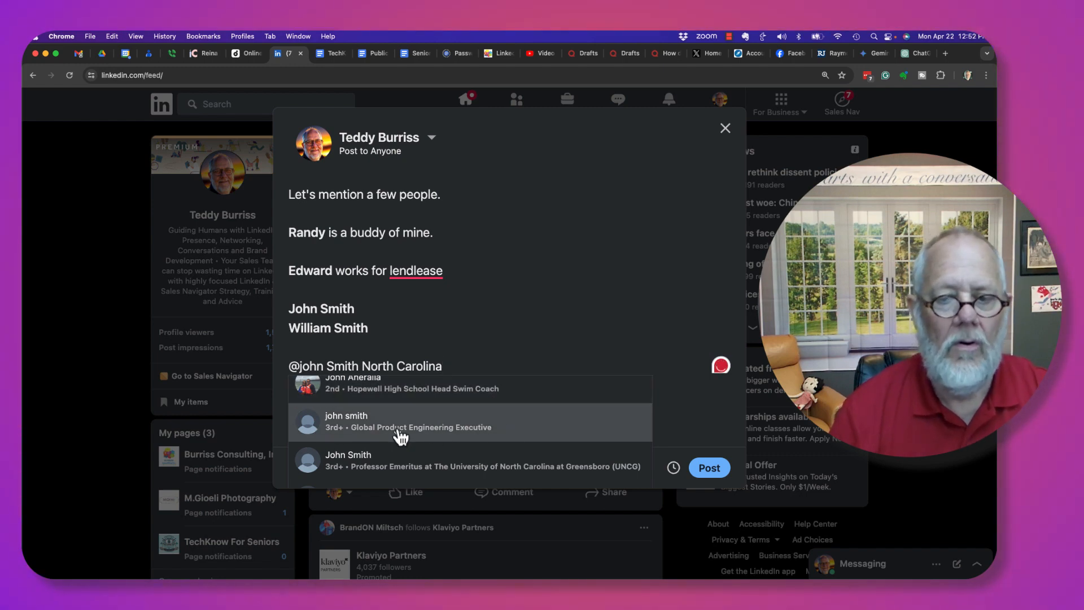
scroll(401, 434, down, 1)
scroll(400, 435, up, 2)
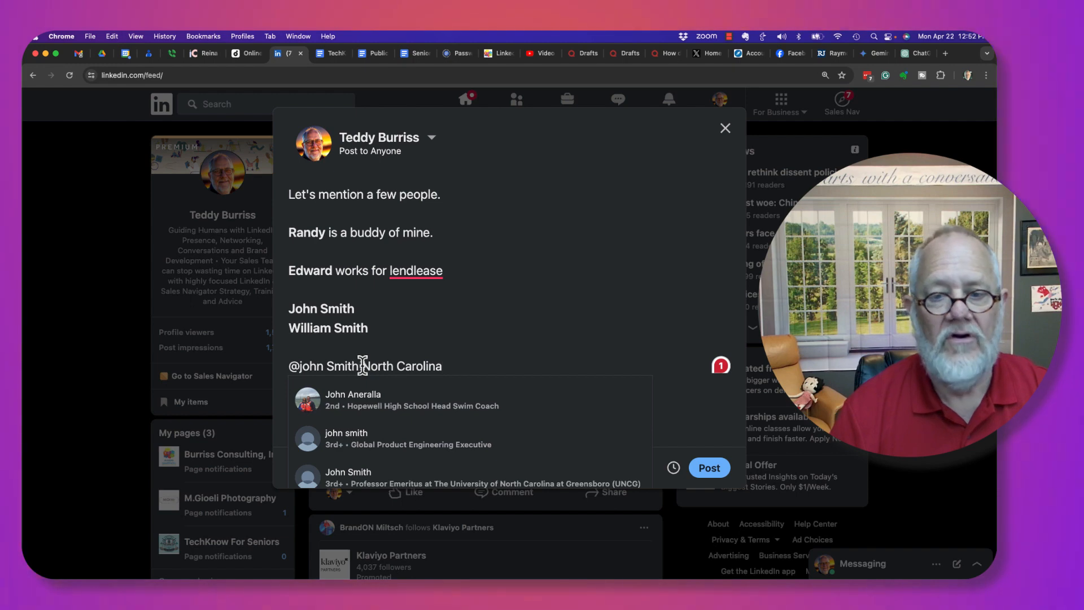
drag(364, 366, 466, 356)
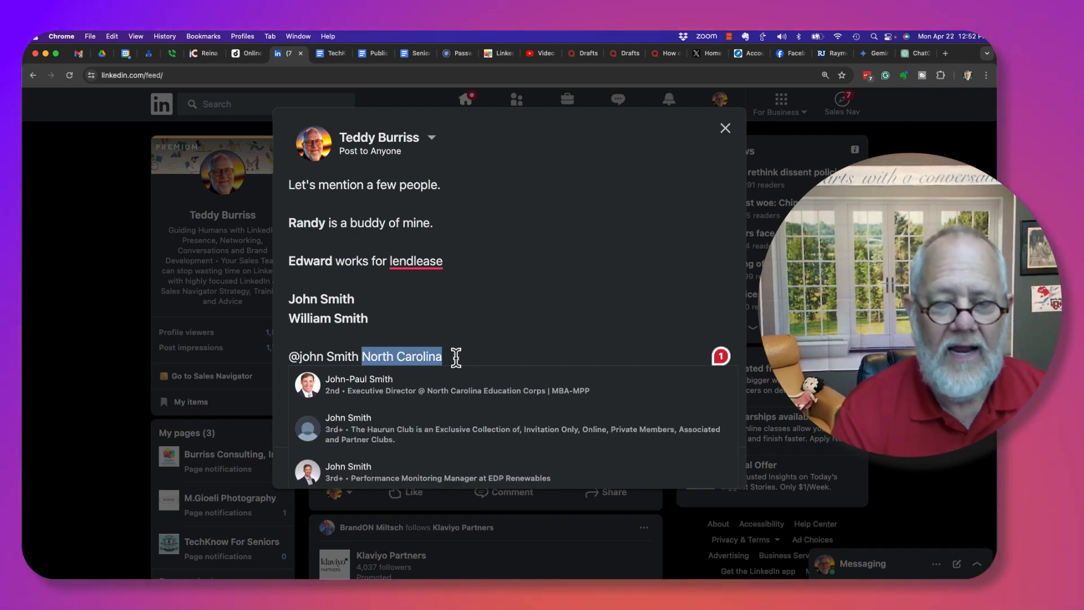
Replace 'North Carolina' with 'Education' in the mention search and browse the suggestions
text(ducation)
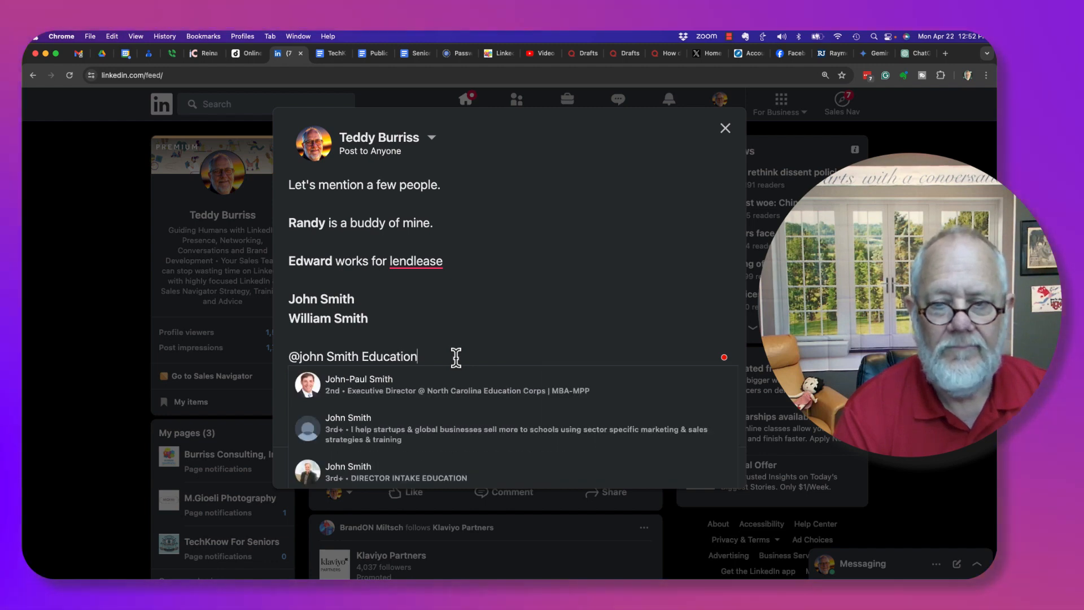
scroll(525, 443, down, 3)
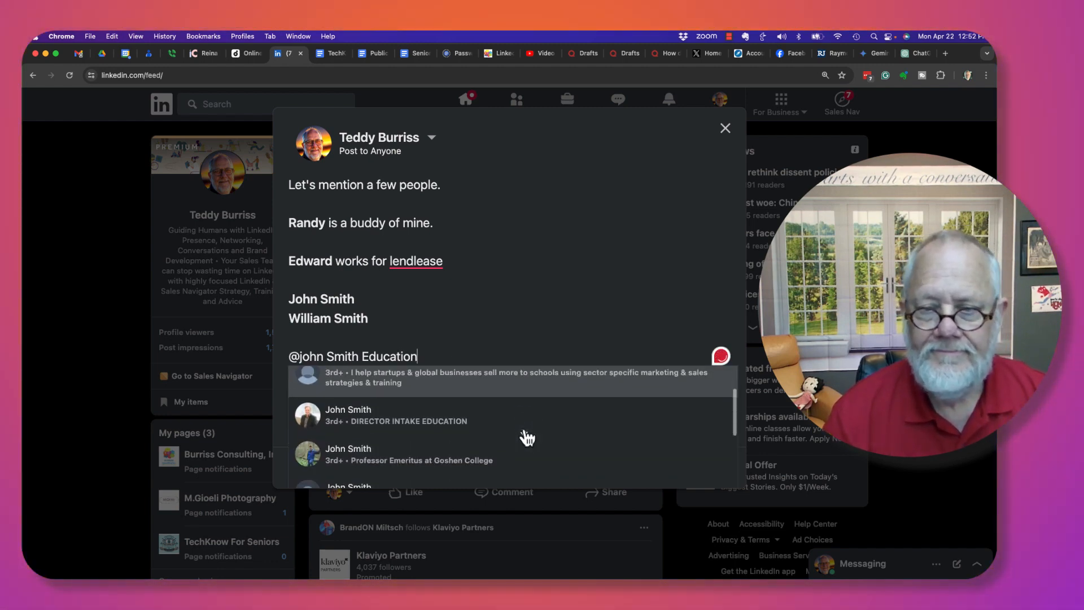